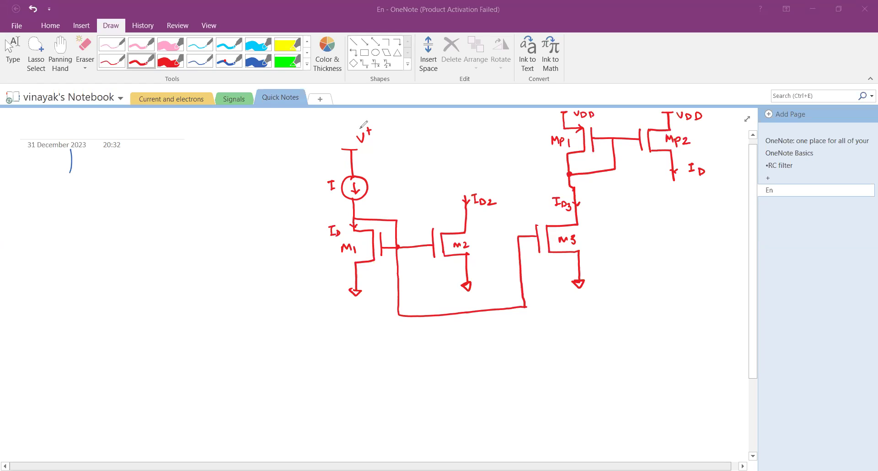
Tick the V+ supply label and write Iin = I beside the current source in blue ink
{"action": "left_click_drag", "start_coordinate": [358, 122], "coordinate": [371, 117]}
{"action": "mouse_move", "coordinate": [337, 183]}
{"action": "left_mouse_down"}
{"action": "mouse_move", "coordinate": [340, 194]}
{"action": "mouse_move", "coordinate": [320, 190]}
{"action": "left_mouse_up"}
{"action": "mouse_move", "coordinate": [287, 179]}
{"action": "left_mouse_down"}
{"action": "mouse_move", "coordinate": [296, 179]}
{"action": "mouse_move", "coordinate": [291, 197]}
{"action": "mouse_move", "coordinate": [302, 197]}
{"action": "left_mouse_up"}
Sketch blue graph axes left of the circuit, labelling the upper line I and the lower axis V
{"action": "left_click_drag", "start_coordinate": [188, 160], "coordinate": [191, 215]}
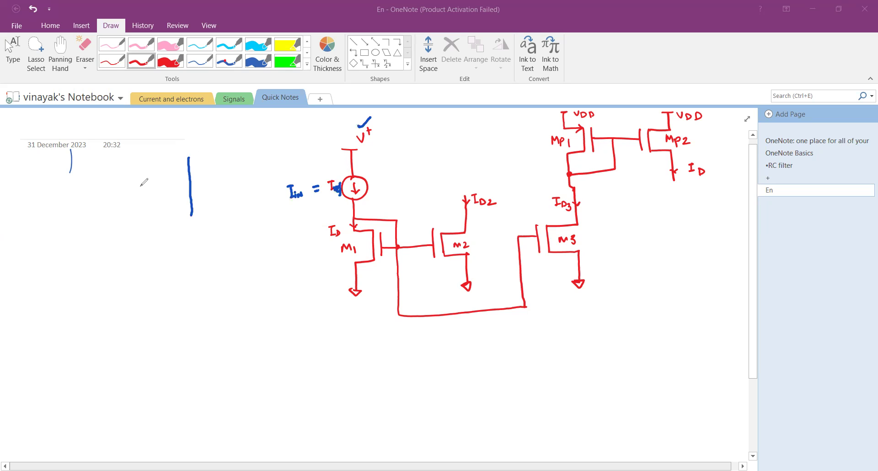
{"action": "left_click_drag", "start_coordinate": [140, 184], "coordinate": [252, 179]}
{"action": "left_click_drag", "start_coordinate": [136, 212], "coordinate": [256, 205]}
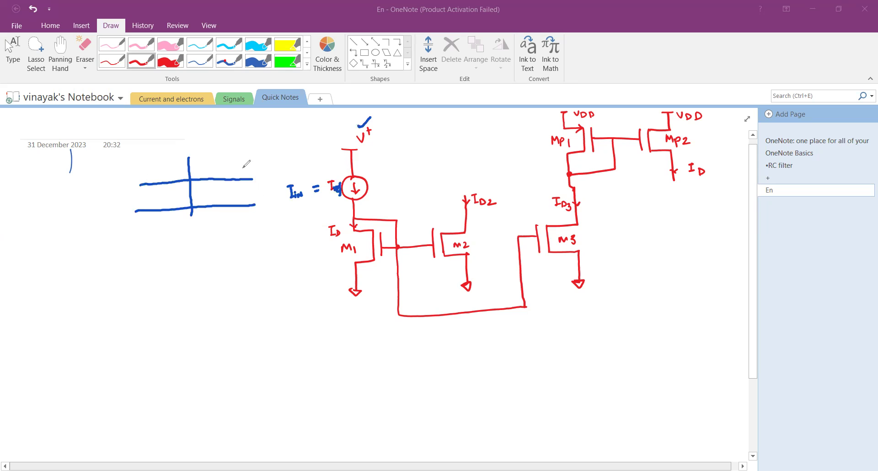
{"action": "left_click_drag", "start_coordinate": [242, 169], "coordinate": [248, 168]}
{"action": "left_click_drag", "start_coordinate": [245, 168], "coordinate": [245, 176]}
{"action": "left_click_drag", "start_coordinate": [242, 176], "coordinate": [248, 176]}
{"action": "left_click_drag", "start_coordinate": [204, 211], "coordinate": [208, 209]}
In red ink, add source arrows to M1, M2 and M3 and underline MP1 and MP2
{"action": "left_click_drag", "start_coordinate": [369, 141], "coordinate": [371, 141]}
{"action": "left_click_drag", "start_coordinate": [162, 176], "coordinate": [163, 182]}
{"action": "left_click_drag", "start_coordinate": [358, 259], "coordinate": [360, 267]}
{"action": "left_click_drag", "start_coordinate": [464, 251], "coordinate": [462, 259]}
{"action": "left_click_drag", "start_coordinate": [574, 248], "coordinate": [575, 254]}
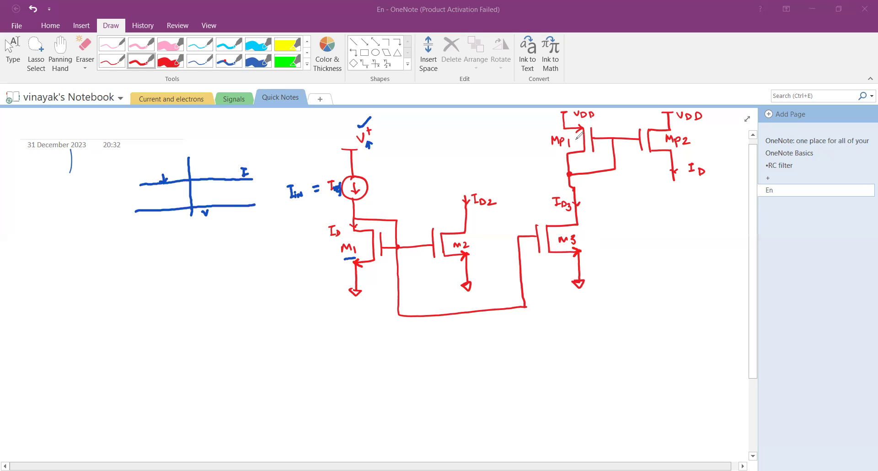
{"action": "left_click_drag", "start_coordinate": [552, 150], "coordinate": [565, 149]}
{"action": "left_click_drag", "start_coordinate": [671, 146], "coordinate": [679, 146]}
Dot M1's drain junction and label M1's source s and gate G in blue
{"action": "left_click", "coordinate": [354, 218]}
{"action": "left_click_drag", "start_coordinate": [367, 266], "coordinate": [363, 272]}
{"action": "left_click_drag", "start_coordinate": [404, 251], "coordinate": [402, 255]}
Write Iref = ID1 below the graph, relabel M1's drain current ID1, and note IG=0 at its gate
{"action": "left_click", "coordinate": [398, 247]}
{"action": "mouse_move", "coordinate": [208, 250]}
{"action": "left_mouse_down"}
{"action": "mouse_move", "coordinate": [231, 265]}
{"action": "mouse_move", "coordinate": [242, 255]}
{"action": "mouse_move", "coordinate": [269, 264]}
{"action": "left_mouse_up"}
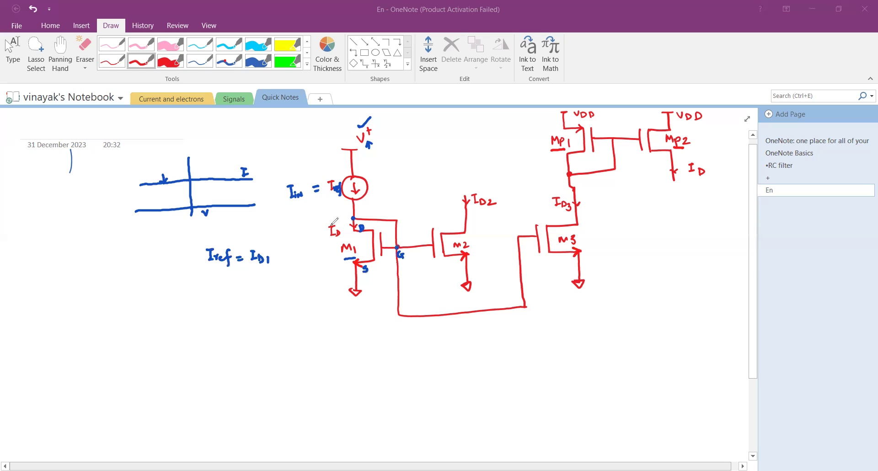
{"action": "left_click_drag", "start_coordinate": [328, 226], "coordinate": [344, 238]}
{"action": "mouse_move", "coordinate": [380, 218]}
{"action": "left_mouse_down"}
{"action": "mouse_move", "coordinate": [393, 202]}
{"action": "mouse_move", "coordinate": [403, 205]}
{"action": "mouse_move", "coordinate": [393, 250]}
{"action": "left_mouse_up"}
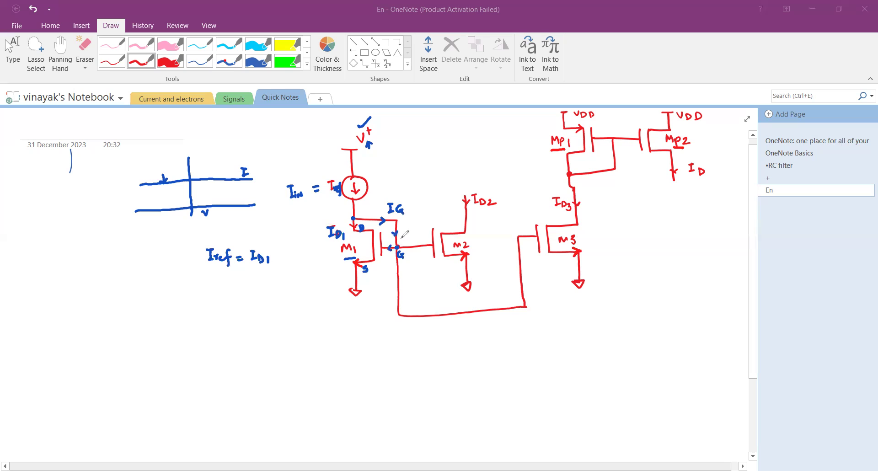
{"action": "left_click_drag", "start_coordinate": [409, 207], "coordinate": [414, 209]}
{"action": "left_click_drag", "start_coordinate": [417, 205], "coordinate": [417, 205]}
Sketch a small MOSFET symbol below the graph and add an arrow on the gate line toward M2
{"action": "mouse_move", "coordinate": [211, 321]}
{"action": "left_mouse_down"}
{"action": "mouse_move", "coordinate": [233, 318]}
{"action": "mouse_move", "coordinate": [232, 328]}
{"action": "mouse_move", "coordinate": [245, 319]}
{"action": "mouse_move", "coordinate": [240, 341]}
{"action": "mouse_move", "coordinate": [260, 327]}
{"action": "mouse_move", "coordinate": [251, 330]}
{"action": "left_mouse_up"}
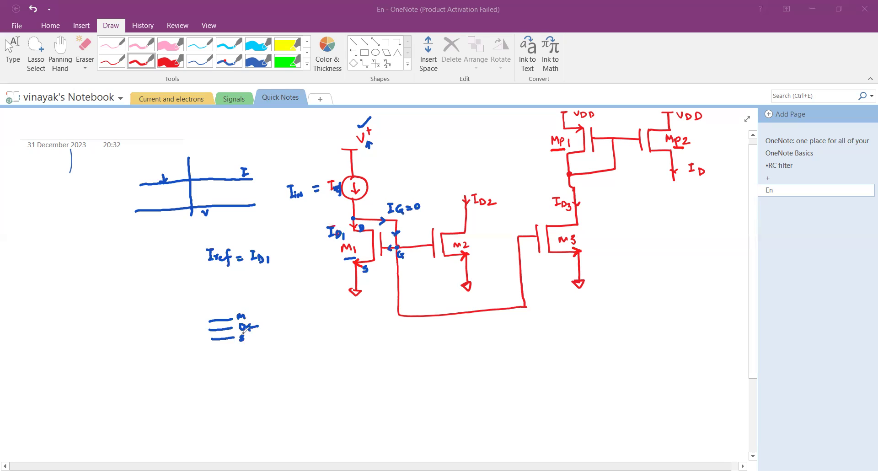
{"action": "mouse_move", "coordinate": [216, 303]}
{"action": "left_mouse_down"}
{"action": "mouse_move", "coordinate": [219, 316]}
{"action": "mouse_move", "coordinate": [227, 304]}
{"action": "left_mouse_up"}
{"action": "left_click_drag", "start_coordinate": [204, 341], "coordinate": [209, 340]}
{"action": "mouse_move", "coordinate": [218, 318]}
{"action": "left_mouse_down"}
{"action": "mouse_move", "coordinate": [220, 338]}
{"action": "mouse_move", "coordinate": [224, 331]}
{"action": "left_mouse_up"}
{"action": "left_click_drag", "start_coordinate": [414, 244], "coordinate": [415, 250]}
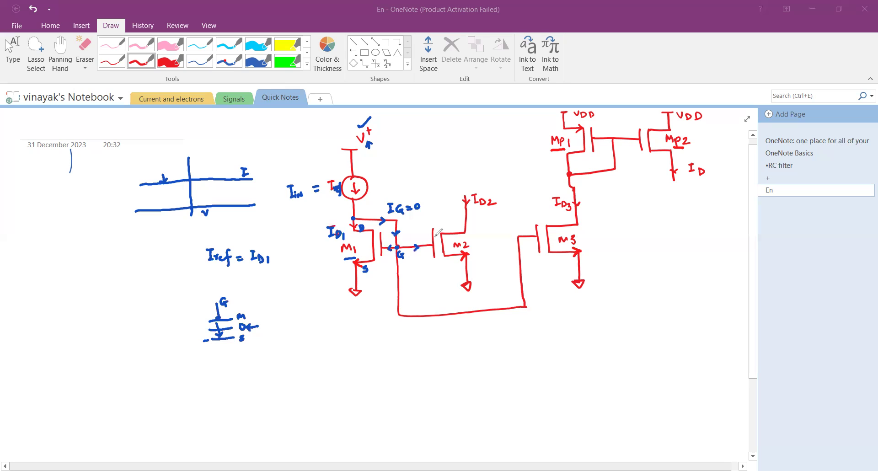
Label M2's source s, drain D and gate G in blue ink
{"action": "left_click", "coordinate": [455, 251]}
{"action": "left_click_drag", "start_coordinate": [475, 255], "coordinate": [471, 260]}
{"action": "left_click_drag", "start_coordinate": [471, 228], "coordinate": [470, 233]}
{"action": "left_click_drag", "start_coordinate": [424, 254], "coordinate": [428, 259]}
Underline M1 and ID2, extend the equation to Iref = ID1 = ID2, wavy-underline Iin, and mark VGS polarity at M1
{"action": "left_click_drag", "start_coordinate": [334, 244], "coordinate": [342, 244]}
{"action": "left_click_drag", "start_coordinate": [480, 208], "coordinate": [491, 210]}
{"action": "left_click_drag", "start_coordinate": [274, 256], "coordinate": [280, 256]}
{"action": "left_click_drag", "start_coordinate": [273, 261], "coordinate": [306, 264]}
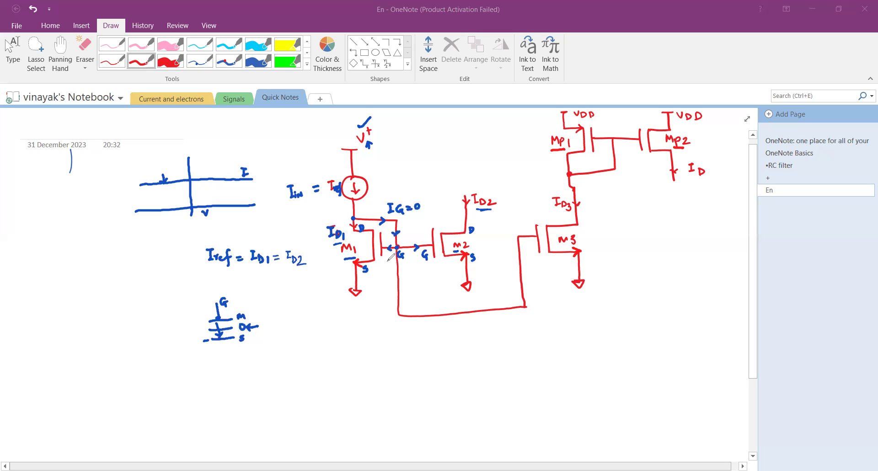
{"action": "left_click_drag", "start_coordinate": [295, 209], "coordinate": [341, 196]}
{"action": "mouse_move", "coordinate": [387, 259]}
{"action": "left_mouse_down"}
{"action": "mouse_move", "coordinate": [367, 278]}
{"action": "mouse_move", "coordinate": [387, 277]}
{"action": "left_mouse_up"}
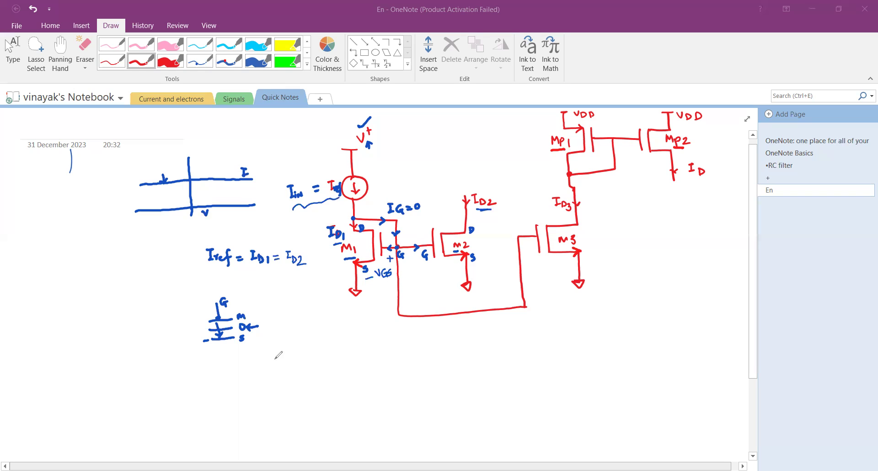
Write VGS1 = VGS2 below the circuit, mark + VGS2 − across M2, and tick the ID2 label
{"action": "mouse_move", "coordinate": [274, 342]}
{"action": "left_mouse_down"}
{"action": "mouse_move", "coordinate": [295, 346]}
{"action": "mouse_move", "coordinate": [290, 351]}
{"action": "left_mouse_up"}
{"action": "mouse_move", "coordinate": [297, 347]}
{"action": "left_mouse_down"}
{"action": "mouse_move", "coordinate": [329, 341]}
{"action": "mouse_move", "coordinate": [341, 355]}
{"action": "left_mouse_up"}
{"action": "left_click", "coordinate": [303, 345]}
{"action": "left_click", "coordinate": [302, 350]}
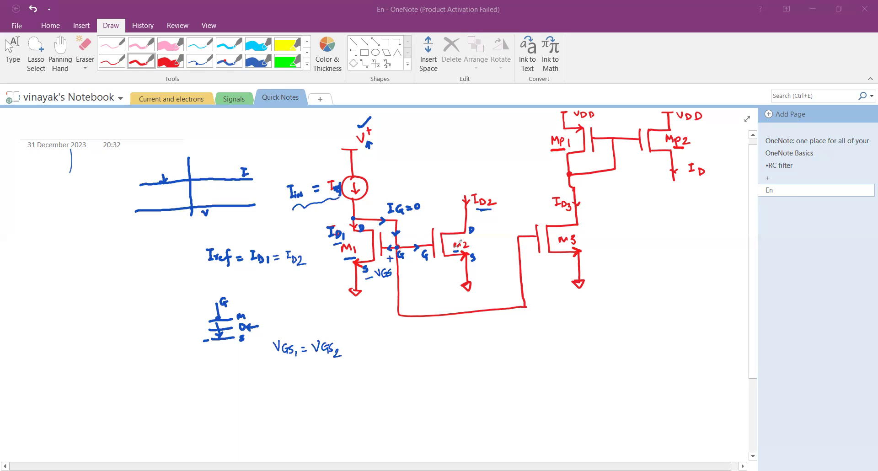
{"action": "mouse_move", "coordinate": [456, 275]}
{"action": "left_mouse_down"}
{"action": "mouse_move", "coordinate": [433, 266]}
{"action": "mouse_move", "coordinate": [462, 275]}
{"action": "left_mouse_up"}
{"action": "left_click_drag", "start_coordinate": [480, 192], "coordinate": [498, 180]}
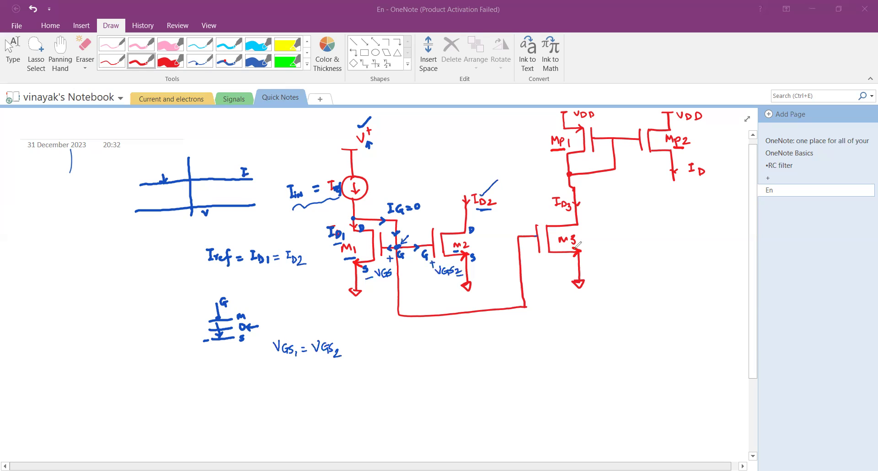
Underline M3, mark + VGS3 − across its gate-source, and append = VGS3 to the equation
{"action": "left_click_drag", "start_coordinate": [563, 248], "coordinate": [572, 246]}
{"action": "left_click_drag", "start_coordinate": [518, 237], "coordinate": [537, 236]}
{"action": "left_click_drag", "start_coordinate": [527, 246], "coordinate": [532, 246]}
{"action": "mouse_move", "coordinate": [529, 243]}
{"action": "left_mouse_down"}
{"action": "mouse_move", "coordinate": [572, 264]}
{"action": "mouse_move", "coordinate": [543, 259]}
{"action": "left_mouse_up"}
{"action": "left_click_drag", "start_coordinate": [547, 259], "coordinate": [552, 270]}
{"action": "left_click_drag", "start_coordinate": [350, 344], "coordinate": [356, 342]}
{"action": "left_click_drag", "start_coordinate": [350, 347], "coordinate": [364, 348]}
{"action": "left_click_drag", "start_coordinate": [379, 340], "coordinate": [385, 353]}
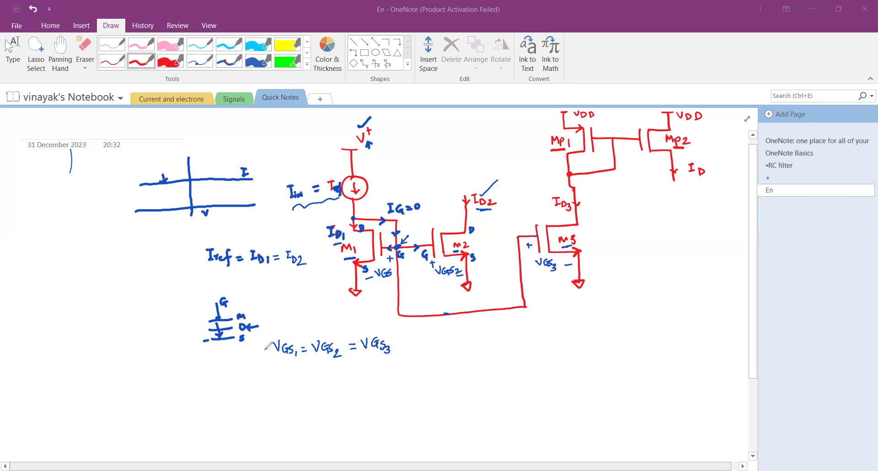
Double-underline ID3 and extend the equation to Iref = ID1 = ID2 = ID3, underlining it
{"action": "mouse_move", "coordinate": [260, 354]}
{"action": "left_mouse_down"}
{"action": "mouse_move", "coordinate": [228, 352]}
{"action": "mouse_move", "coordinate": [266, 354]}
{"action": "left_mouse_up"}
{"action": "left_click_drag", "start_coordinate": [558, 215], "coordinate": [567, 213]}
{"action": "mouse_move", "coordinate": [586, 220]}
{"action": "left_mouse_down"}
{"action": "mouse_move", "coordinate": [586, 248]}
{"action": "mouse_move", "coordinate": [587, 238]}
{"action": "left_mouse_up"}
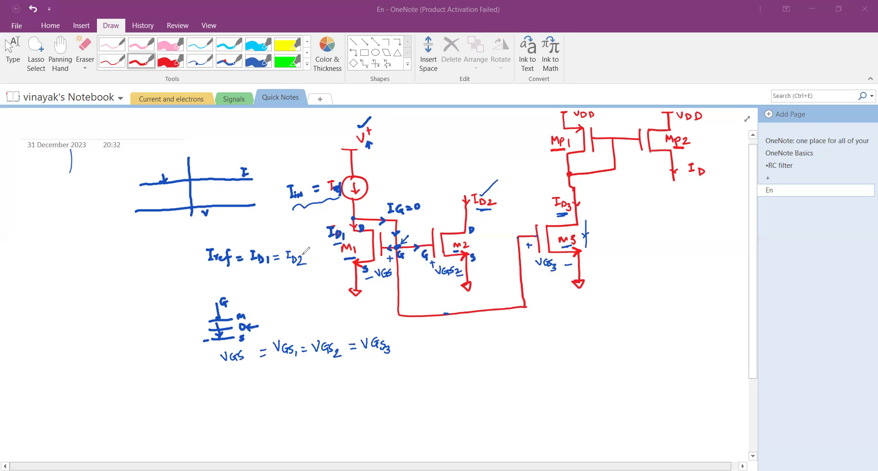
{"action": "left_click_drag", "start_coordinate": [308, 257], "coordinate": [313, 256]}
{"action": "left_click_drag", "start_coordinate": [307, 261], "coordinate": [320, 253]}
{"action": "left_click_drag", "start_coordinate": [317, 254], "coordinate": [328, 267]}
{"action": "mouse_move", "coordinate": [255, 271]}
{"action": "left_mouse_down"}
{"action": "mouse_move", "coordinate": [304, 263]}
{"action": "mouse_move", "coordinate": [317, 274]}
{"action": "left_mouse_up"}
Write 'current sink' beside M3 with a downward drain arrow, underline MP1 and MP2, and begin a note by MP2
{"action": "left_click_drag", "start_coordinate": [603, 236], "coordinate": [666, 235]}
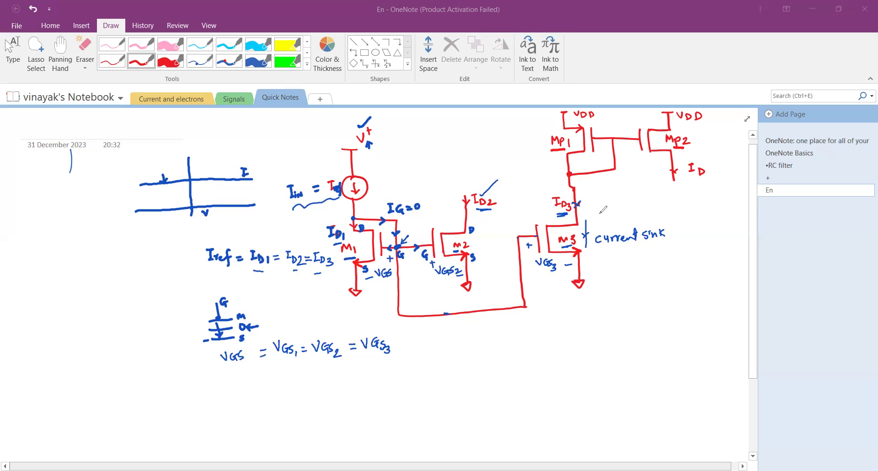
{"action": "left_click_drag", "start_coordinate": [588, 189], "coordinate": [592, 205]}
{"action": "left_click_drag", "start_coordinate": [565, 151], "coordinate": [553, 151]}
{"action": "left_click_drag", "start_coordinate": [674, 149], "coordinate": [691, 148]}
{"action": "left_click_drag", "start_coordinate": [699, 134], "coordinate": [697, 144]}
{"action": "left_click_drag", "start_coordinate": [705, 138], "coordinate": [720, 137]}
Finish writing 'current mirror' beside MP2
{"action": "left_click_drag", "start_coordinate": [719, 140], "coordinate": [736, 135]}
{"action": "left_click_drag", "start_coordinate": [712, 156], "coordinate": [727, 153]}
{"action": "left_click_drag", "start_coordinate": [728, 158], "coordinate": [741, 151]}
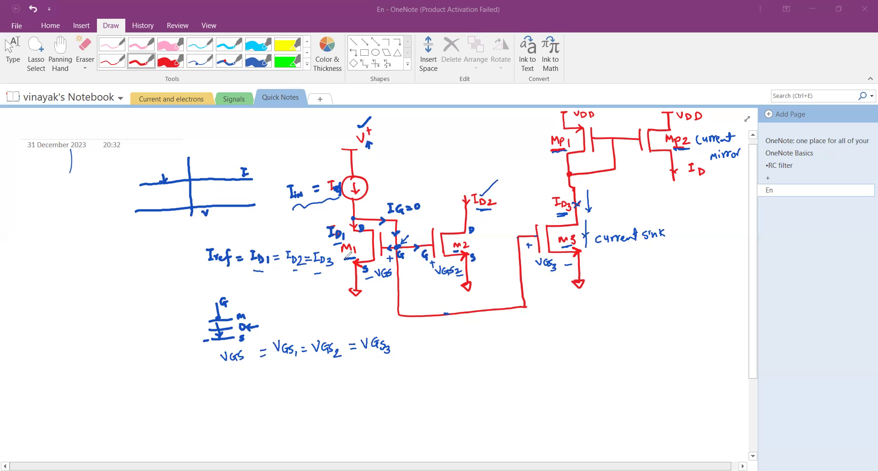
Write 'current mirror' beside the wire below M1 and darken ID2's double underline
{"action": "left_click_drag", "start_coordinate": [379, 295], "coordinate": [400, 284]}
{"action": "left_click_drag", "start_coordinate": [396, 288], "coordinate": [404, 286]}
{"action": "left_click_drag", "start_coordinate": [380, 312], "coordinate": [404, 297]}
{"action": "left_click", "coordinate": [412, 296]}
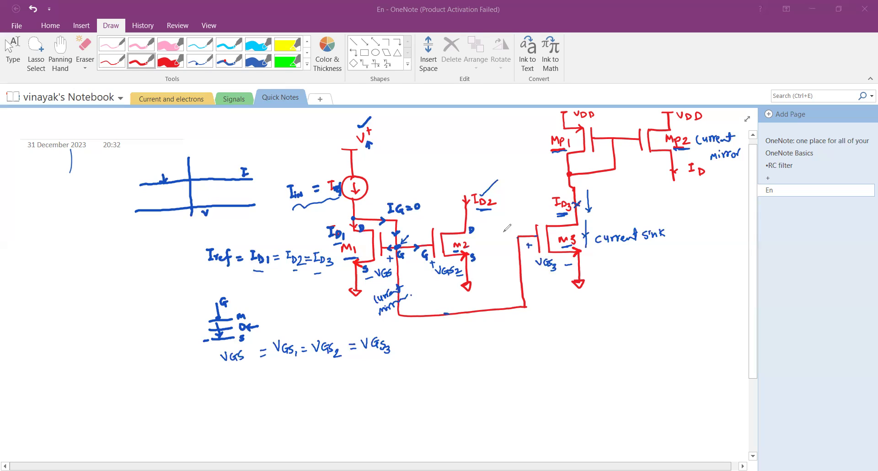
{"action": "left_click_drag", "start_coordinate": [482, 216], "coordinate": [495, 214]}
Sketch a VD load resistor above ID2, then erase it with the Eraser
{"action": "left_click_drag", "start_coordinate": [460, 153], "coordinate": [460, 164]}
{"action": "left_click_drag", "start_coordinate": [450, 154], "coordinate": [474, 150]}
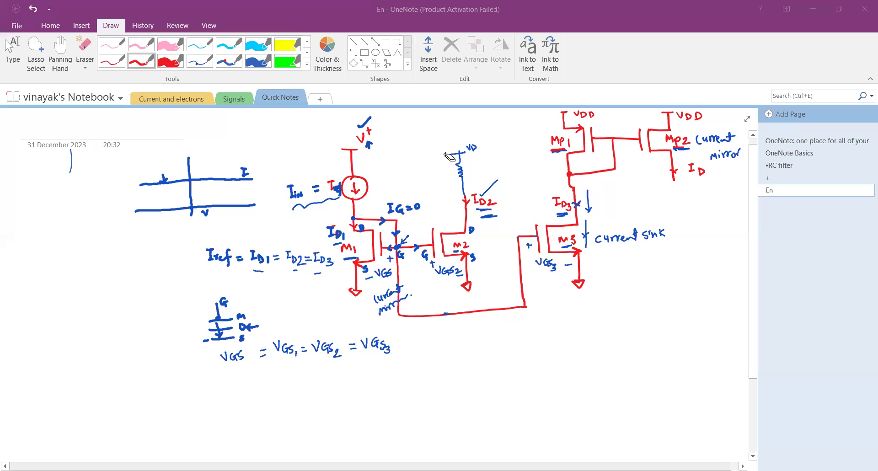
{"action": "key", "text": "alt+d"}
{"action": "key", "text": "e"}
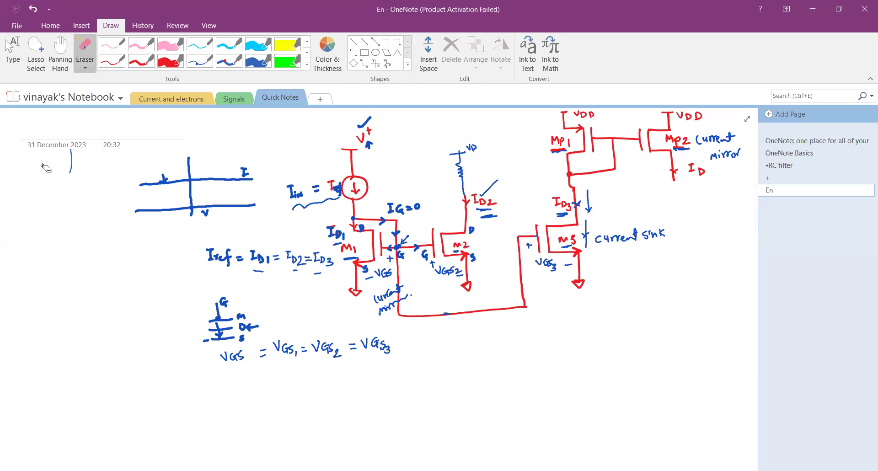
{"action": "mouse_move", "coordinate": [460, 192]}
{"action": "left_mouse_down"}
{"action": "mouse_move", "coordinate": [459, 158]}
{"action": "mouse_move", "coordinate": [490, 216]}
{"action": "left_mouse_up"}
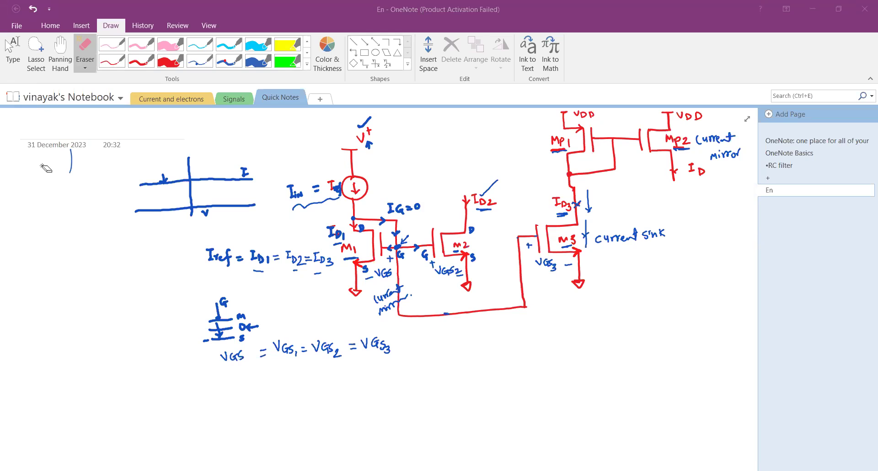
Undo the last erase, then label MP1 as PMOS and add a short note under MP2
{"action": "key", "text": "ctrl+z"}
{"action": "mouse_move", "coordinate": [544, 145]}
{"action": "left_mouse_down"}
{"action": "mouse_move", "coordinate": [552, 139]}
{"action": "mouse_move", "coordinate": [594, 161]}
{"action": "left_mouse_up"}
{"action": "left_click_drag", "start_coordinate": [581, 156], "coordinate": [584, 158]}
{"action": "left_click_drag", "start_coordinate": [655, 161], "coordinate": [665, 157]}
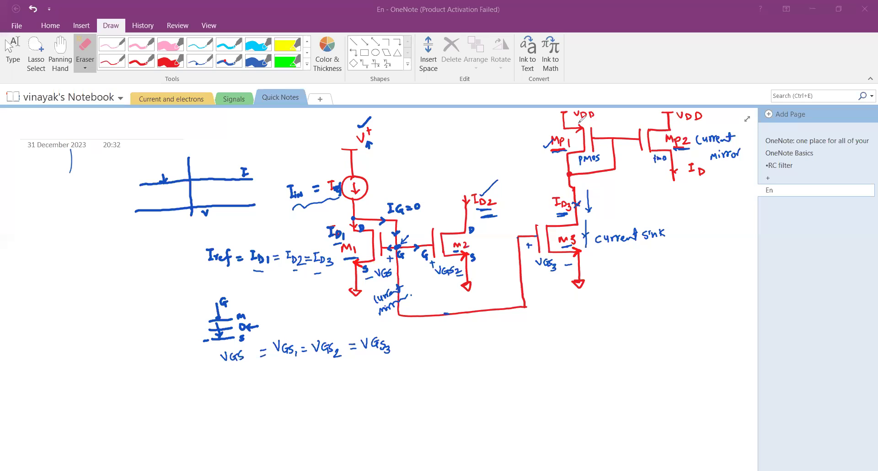
Mark S, G and D pins on MP1 and MP2, brace the ID3 label, and link a 'diode connected' note to MP1
{"action": "left_click_drag", "start_coordinate": [585, 121], "coordinate": [581, 126]}
{"action": "left_click_drag", "start_coordinate": [602, 131], "coordinate": [580, 151]}
{"action": "left_click_drag", "start_coordinate": [661, 123], "coordinate": [633, 136]}
{"action": "left_click_drag", "start_coordinate": [676, 155], "coordinate": [676, 161]}
{"action": "left_click_drag", "start_coordinate": [551, 199], "coordinate": [550, 216]}
{"action": "mouse_move", "coordinate": [555, 133]}
{"action": "left_mouse_down"}
{"action": "mouse_move", "coordinate": [498, 119]}
{"action": "mouse_move", "coordinate": [511, 122]}
{"action": "mouse_move", "coordinate": [504, 130]}
{"action": "mouse_move", "coordinate": [538, 118]}
{"action": "left_mouse_up"}
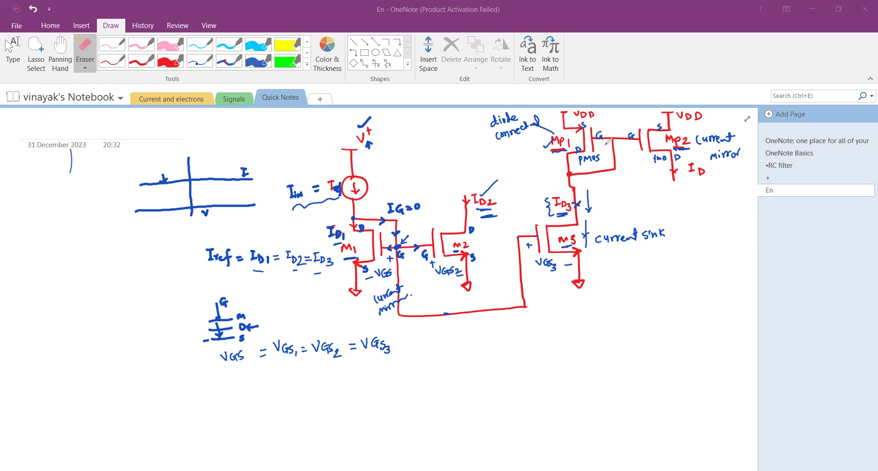
Add a down arrow by IG=0 and draw graph axes with a rising-then-flat curve right of M3
{"action": "left_click_drag", "start_coordinate": [381, 202], "coordinate": [380, 209]}
{"action": "mouse_move", "coordinate": [656, 277]}
{"action": "left_mouse_down"}
{"action": "mouse_move", "coordinate": [665, 335]}
{"action": "mouse_move", "coordinate": [735, 320]}
{"action": "left_mouse_up"}
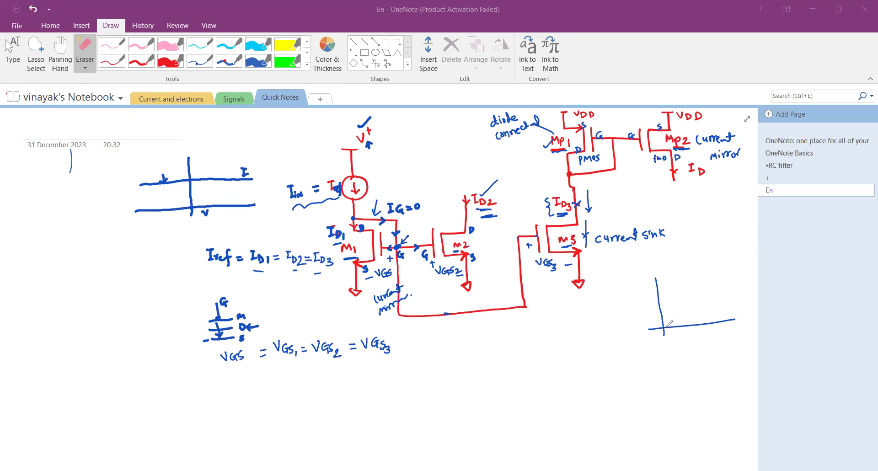
{"action": "mouse_move", "coordinate": [665, 327]}
{"action": "left_mouse_down"}
{"action": "mouse_move", "coordinate": [678, 306]}
{"action": "mouse_move", "coordinate": [737, 300]}
{"action": "left_mouse_up"}
{"action": "left_click_drag", "start_coordinate": [669, 281], "coordinate": [678, 341]}
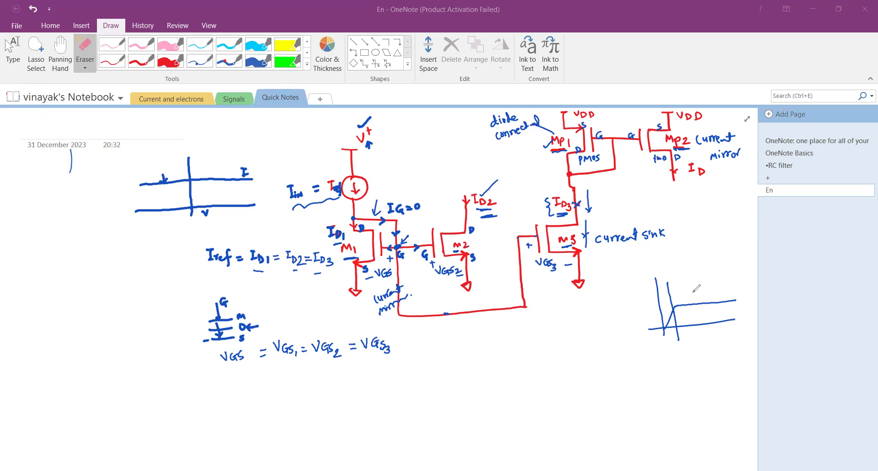
{"action": "left_click_drag", "start_coordinate": [674, 295], "coordinate": [684, 295]}
Label the graph's axes ID and VDS, the curve VGS, and the flat region Sat
{"action": "left_click_drag", "start_coordinate": [639, 289], "coordinate": [647, 299]}
{"action": "left_click_drag", "start_coordinate": [705, 330], "coordinate": [706, 337]}
{"action": "left_click_drag", "start_coordinate": [714, 331], "coordinate": [710, 337]}
{"action": "mouse_move", "coordinate": [708, 302]}
{"action": "left_mouse_down"}
{"action": "mouse_move", "coordinate": [718, 284]}
{"action": "mouse_move", "coordinate": [730, 296]}
{"action": "mouse_move", "coordinate": [695, 314]}
{"action": "mouse_move", "coordinate": [711, 309]}
{"action": "left_mouse_up"}
{"action": "left_click", "coordinate": [712, 313]}
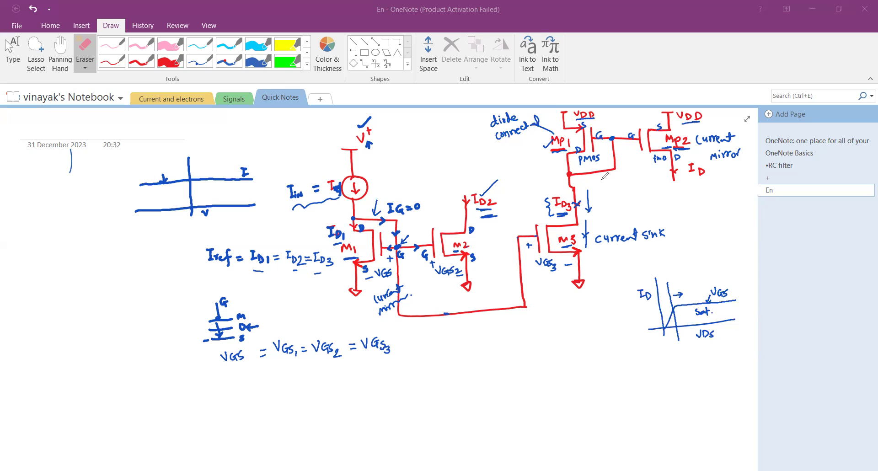
Add arrows at the PMOS and MP2 drain nodes, mark MP1, underline MP2's ID label, and tick ID3
{"action": "left_click_drag", "start_coordinate": [554, 179], "coordinate": [560, 179]}
{"action": "left_click_drag", "start_coordinate": [659, 169], "coordinate": [665, 171]}
{"action": "mouse_move", "coordinate": [569, 139]}
{"action": "left_mouse_down"}
{"action": "mouse_move", "coordinate": [543, 145]}
{"action": "mouse_move", "coordinate": [569, 150]}
{"action": "mouse_move", "coordinate": [618, 125]}
{"action": "mouse_move", "coordinate": [574, 137]}
{"action": "mouse_move", "coordinate": [629, 114]}
{"action": "mouse_move", "coordinate": [668, 138]}
{"action": "left_mouse_up"}
{"action": "left_click_drag", "start_coordinate": [703, 176], "coordinate": [684, 177]}
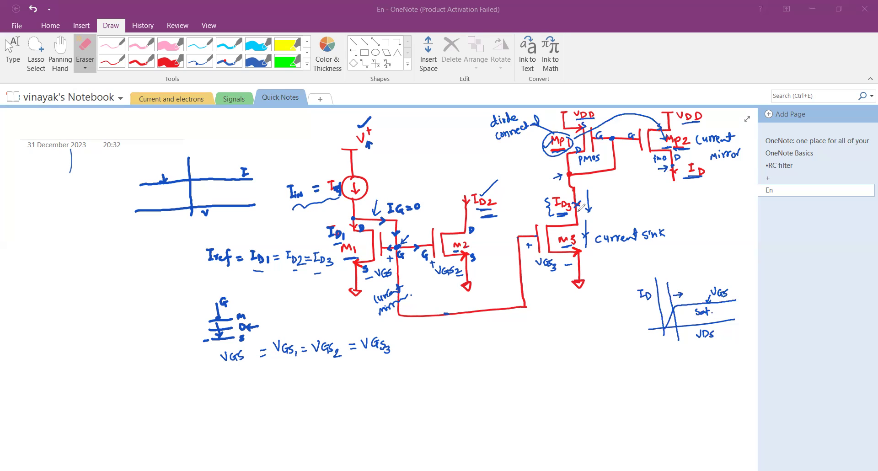
{"action": "left_click_drag", "start_coordinate": [565, 192], "coordinate": [572, 188]}
Relabel MP2's drain current ID4 = IOUT, append = ID4 to the Iref equation, and start IOUT below the circuit
{"action": "left_click_drag", "start_coordinate": [707, 170], "coordinate": [710, 179]}
{"action": "left_click_drag", "start_coordinate": [279, 282], "coordinate": [285, 282]}
{"action": "mouse_move", "coordinate": [278, 288]}
{"action": "left_mouse_down"}
{"action": "mouse_move", "coordinate": [293, 279]}
{"action": "mouse_move", "coordinate": [292, 290]}
{"action": "mouse_move", "coordinate": [311, 292]}
{"action": "mouse_move", "coordinate": [323, 283]}
{"action": "left_mouse_up"}
{"action": "left_click_drag", "start_coordinate": [316, 288], "coordinate": [334, 279]}
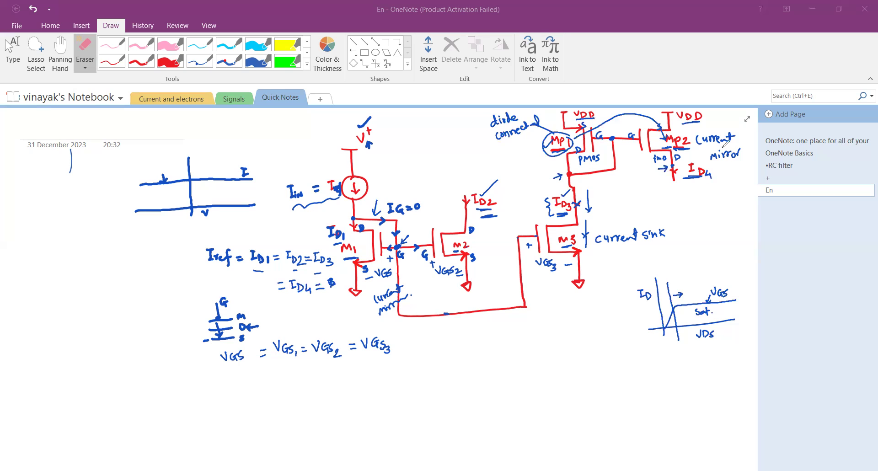
{"action": "mouse_move", "coordinate": [717, 174]}
{"action": "left_mouse_down"}
{"action": "mouse_move", "coordinate": [736, 161]}
{"action": "mouse_move", "coordinate": [742, 173]}
{"action": "mouse_move", "coordinate": [750, 168]}
{"action": "mouse_move", "coordinate": [751, 184]}
{"action": "left_mouse_up"}
{"action": "mouse_move", "coordinate": [459, 350]}
{"action": "left_mouse_down"}
{"action": "mouse_move", "coordinate": [510, 340]}
{"action": "mouse_move", "coordinate": [531, 354]}
{"action": "left_mouse_up"}
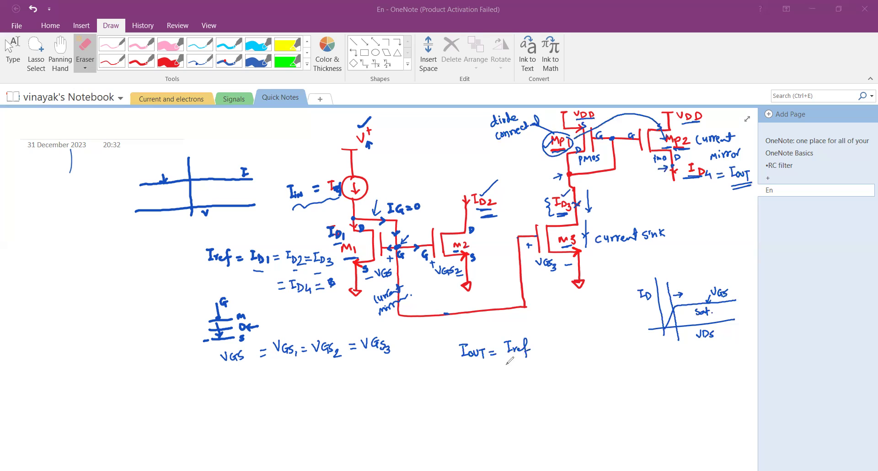
Finish the blue IOUT = Iref below the circuit, ellipse it, and add a small dash near V+
{"action": "mouse_move", "coordinate": [471, 366]}
{"action": "left_mouse_down"}
{"action": "mouse_move", "coordinate": [460, 327]}
{"action": "mouse_move", "coordinate": [499, 363]}
{"action": "left_mouse_up"}
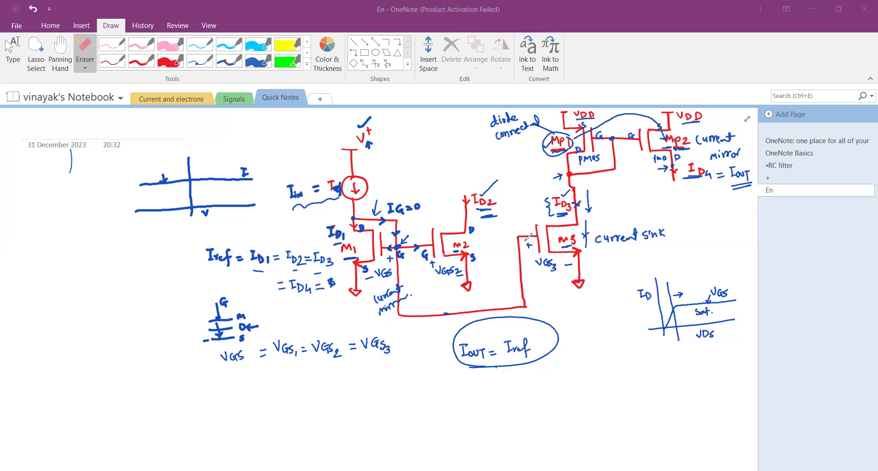
{"action": "mouse_move", "coordinate": [367, 172]}
{"action": "left_mouse_down"}
{"action": "mouse_move", "coordinate": [378, 167]}
{"action": "mouse_move", "coordinate": [378, 178]}
{"action": "left_mouse_up"}
Draw a second blue tick beside ID2 and a tick under ID4 = IOUT
{"action": "left_click_drag", "start_coordinate": [462, 185], "coordinate": [485, 172]}
{"action": "left_click_drag", "start_coordinate": [670, 191], "coordinate": [689, 186]}
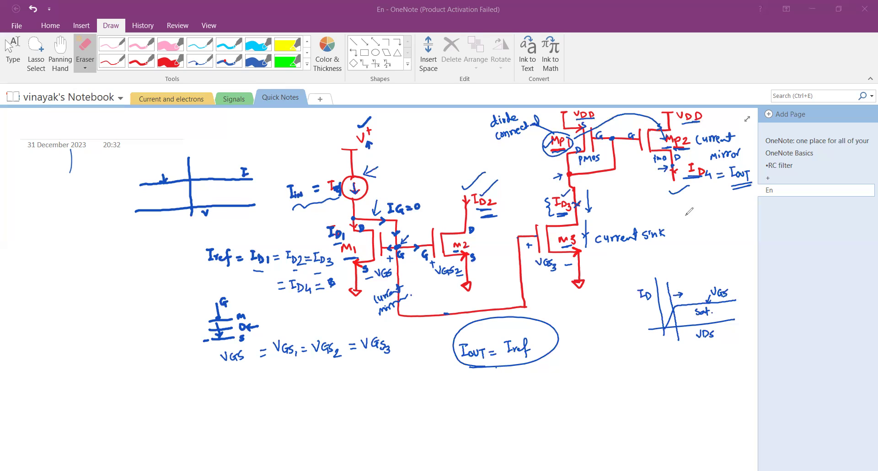